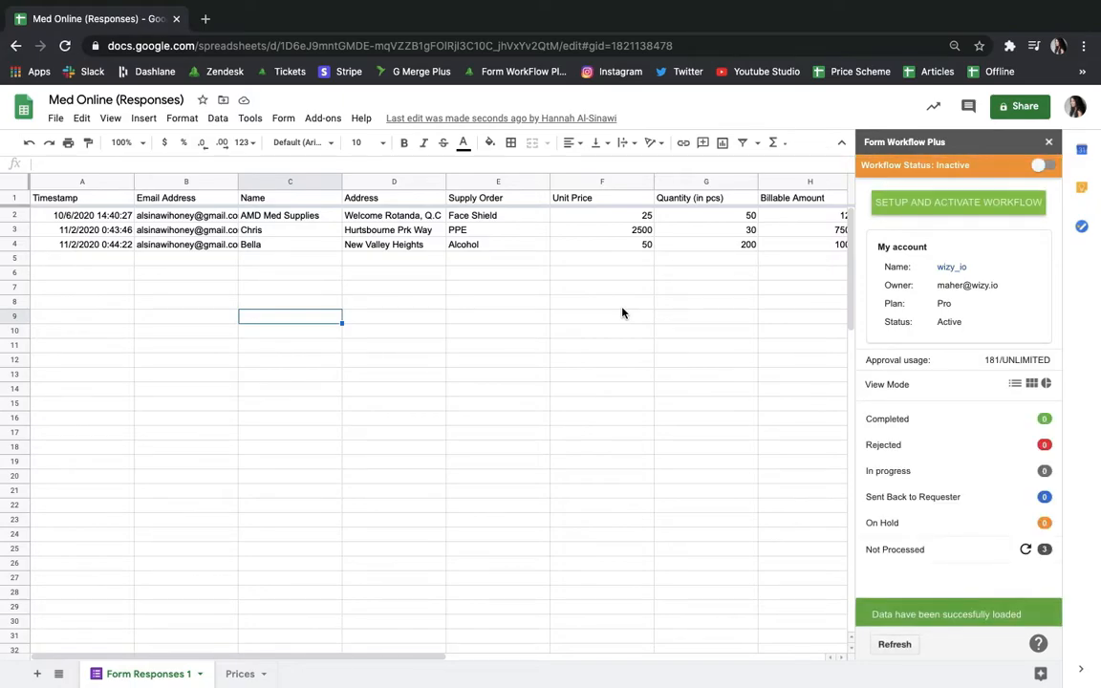
# Open the workflow setup and choose Email Address as the requester's email column.
pyautogui.click(892, 214)
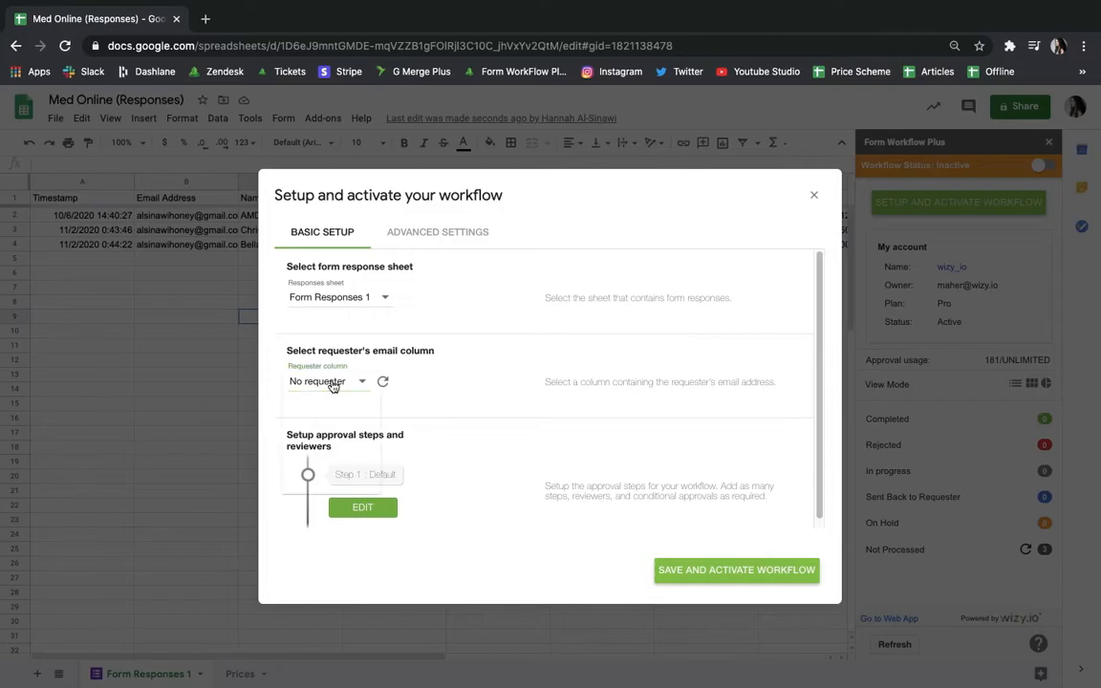
pyautogui.click(331, 383)
pyautogui.click(329, 449)
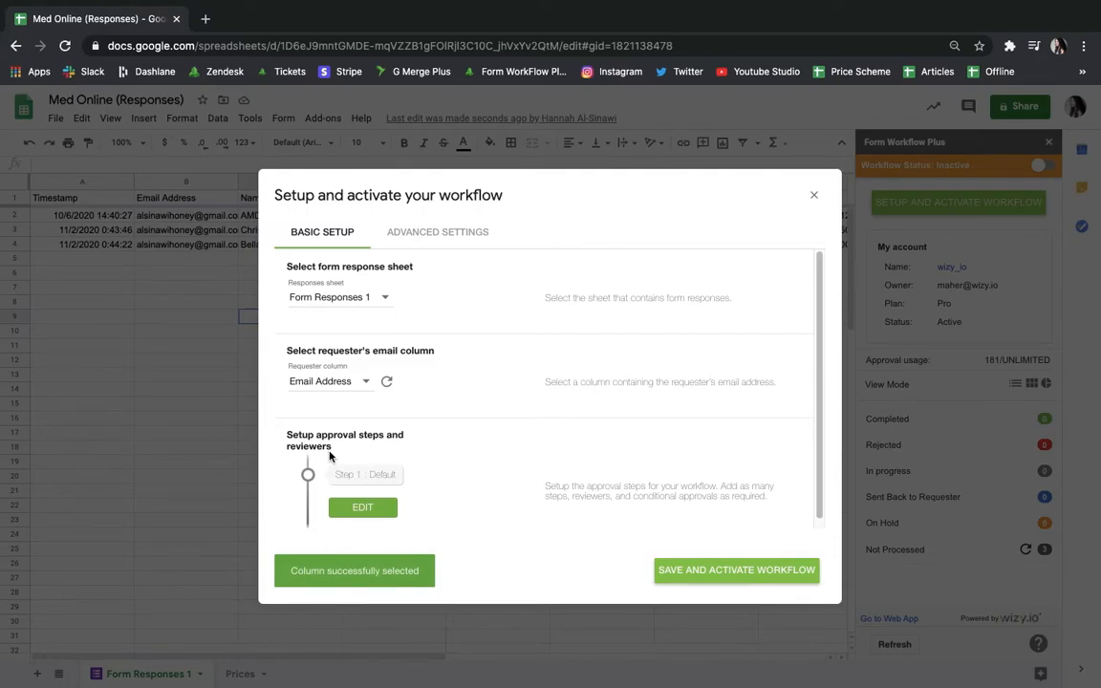
# Edit Step 1's default condition, replacing its reviewer with a new reviewer's e-mail address, and save it.
pyautogui.click(363, 508)
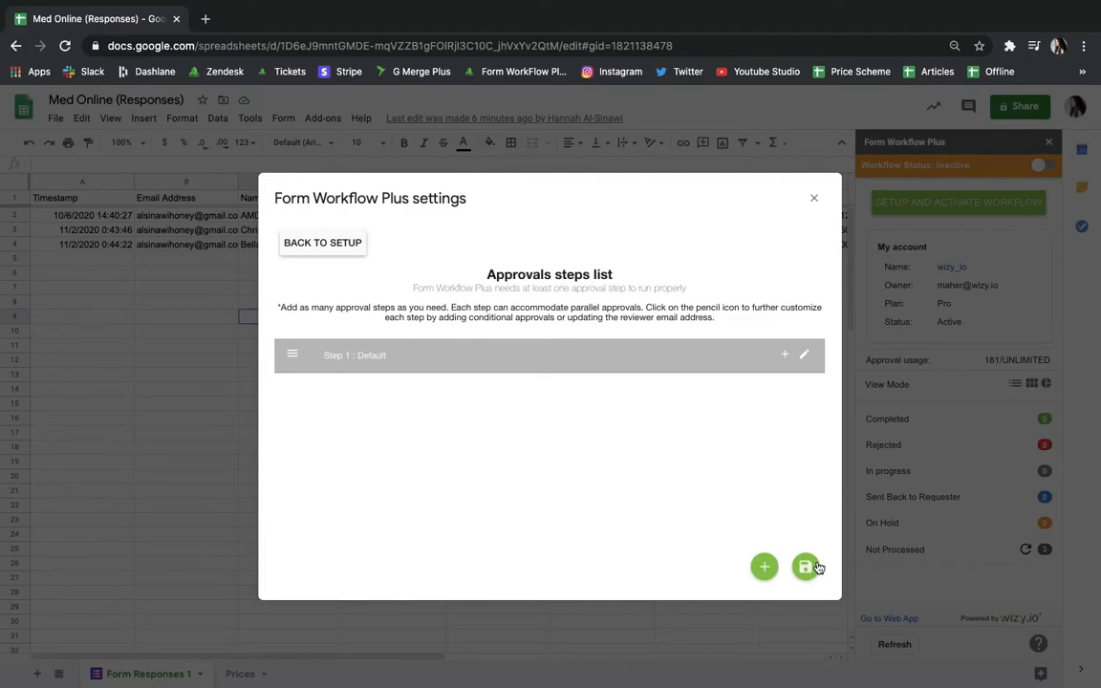
pyautogui.click(802, 355)
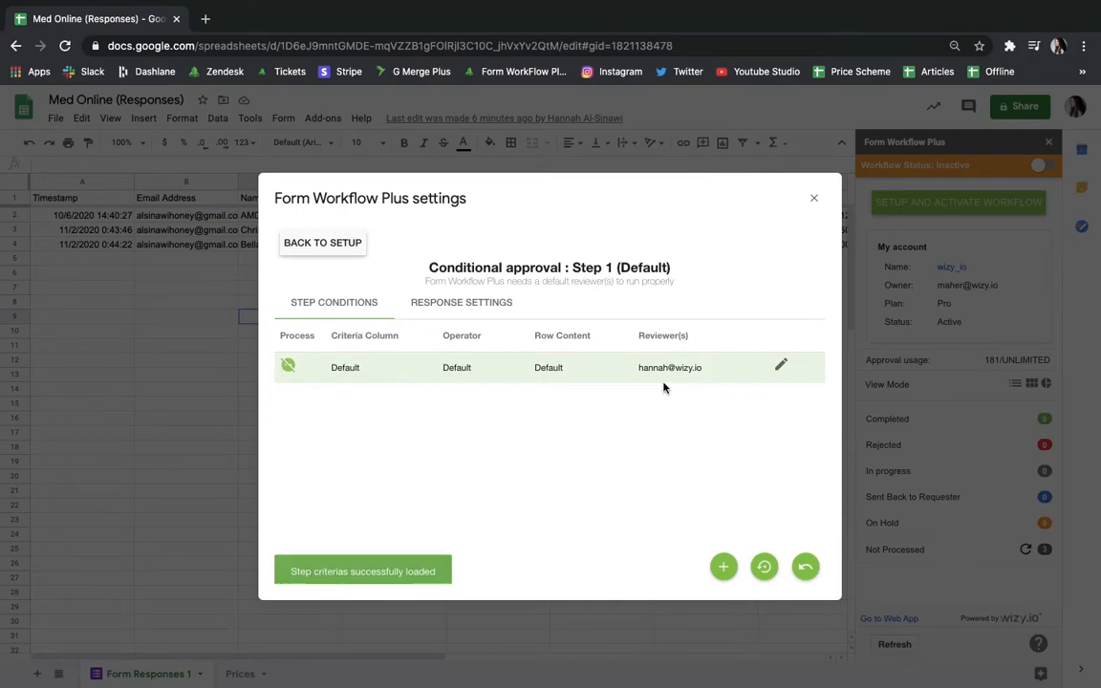
pyautogui.click(782, 366)
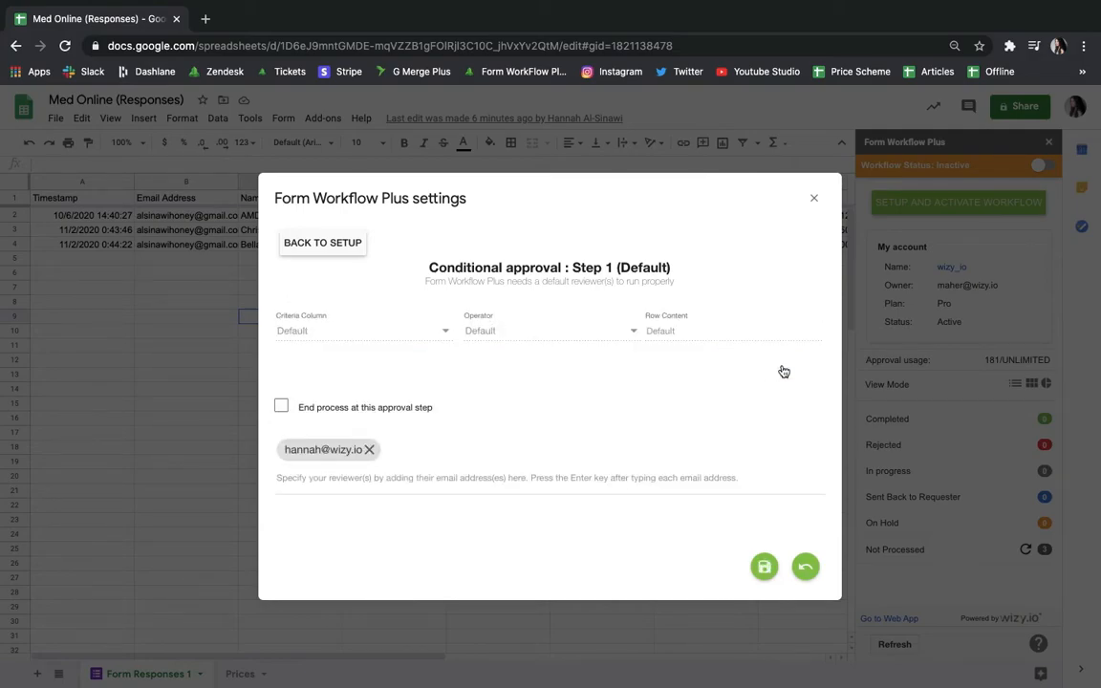
pyautogui.click(369, 449)
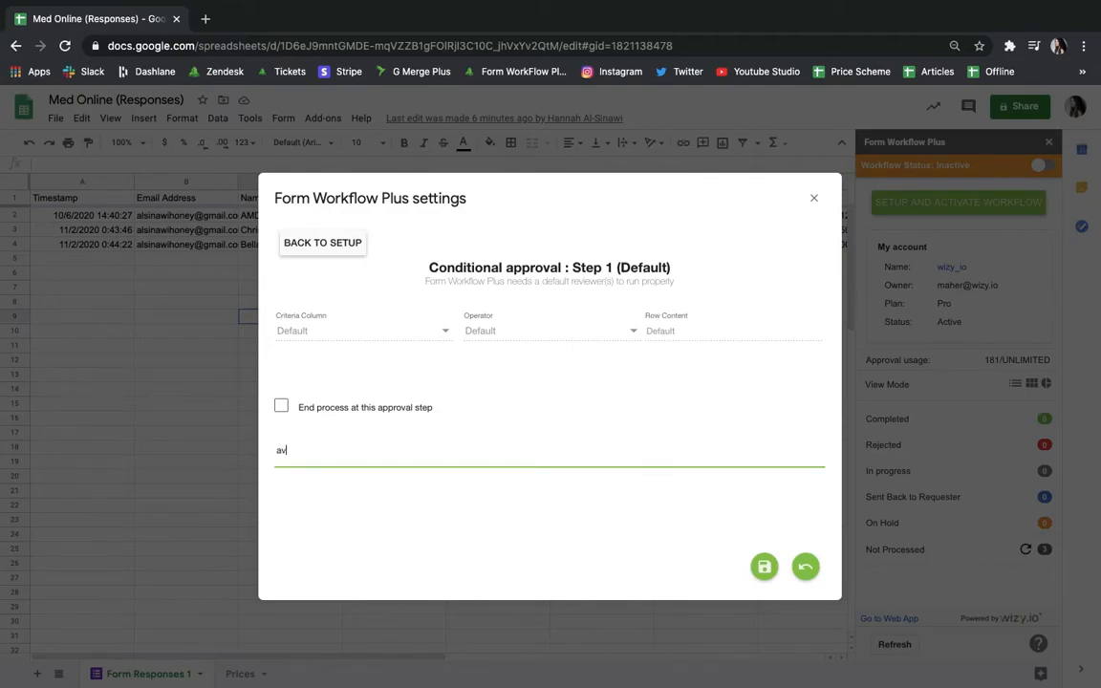
pyautogui.press('Return')
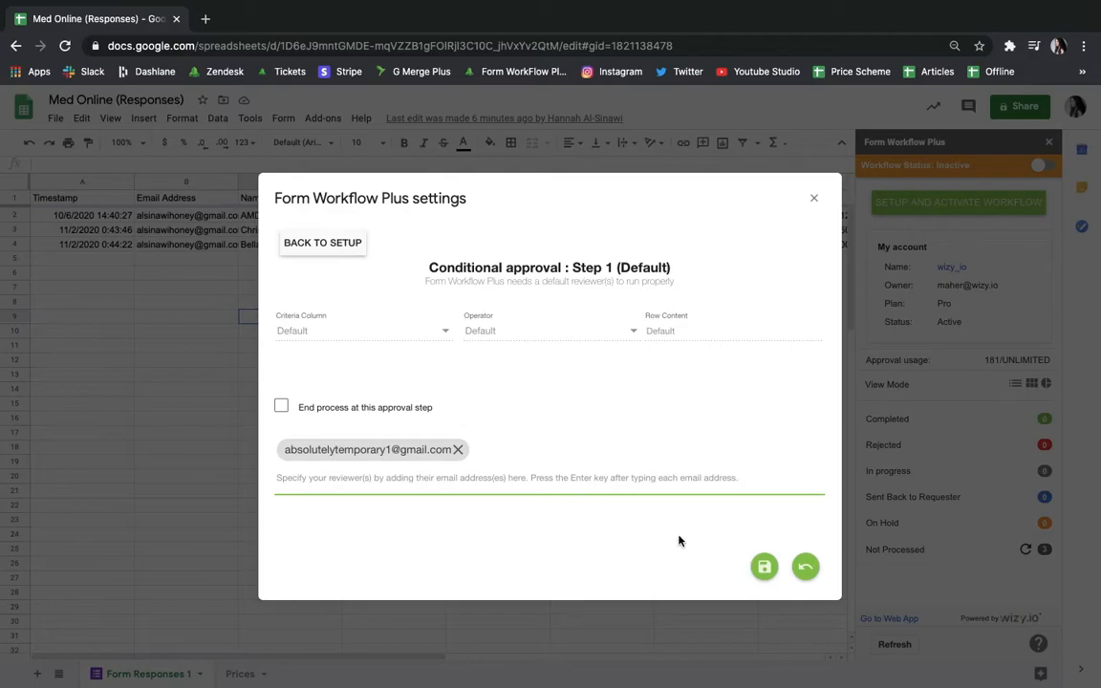
pyautogui.click(763, 568)
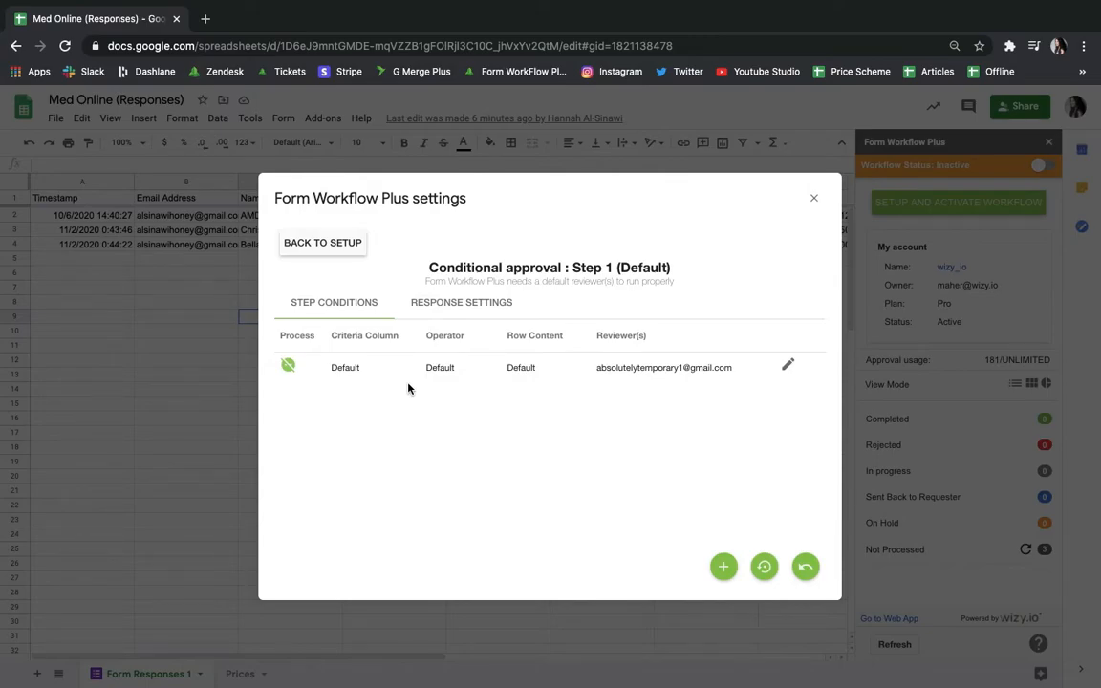
# Return to the approval steps list and add a new approval step named Clearing.
pyautogui.click(811, 572)
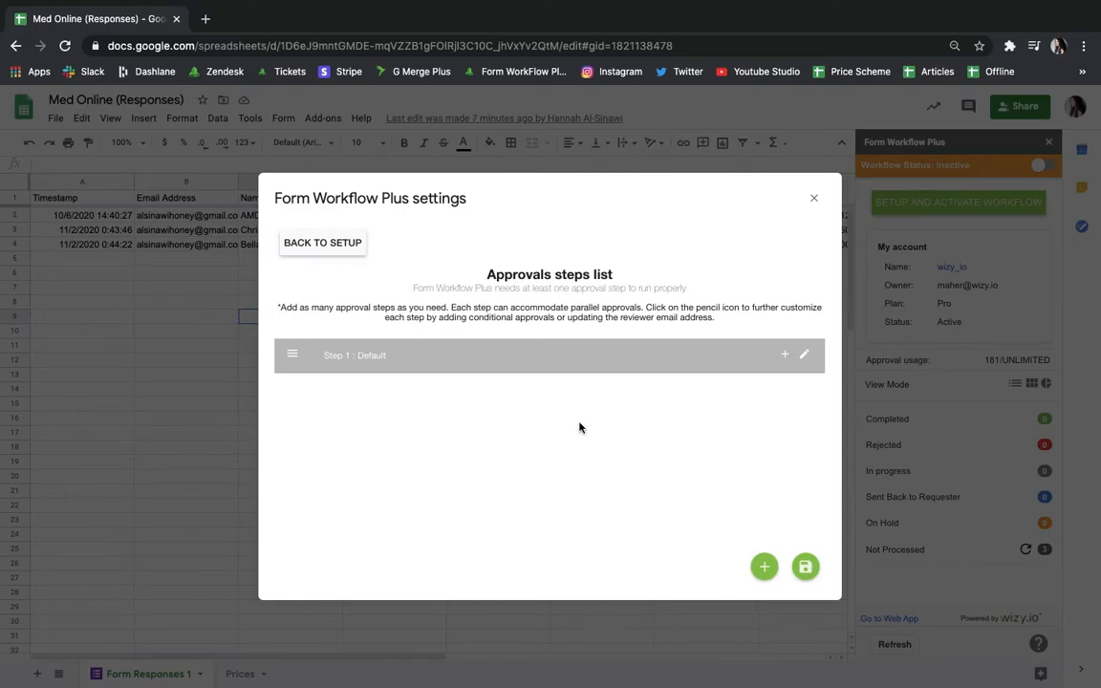
pyautogui.click(765, 573)
pyautogui.click(518, 378)
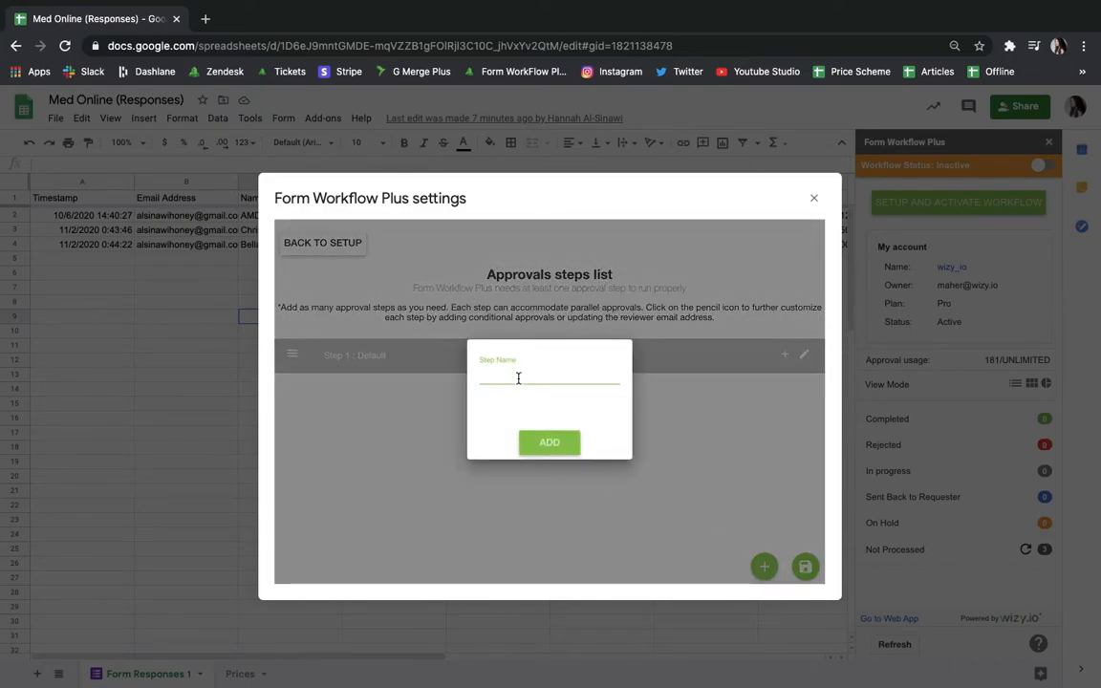
pyautogui.write('Clearing')
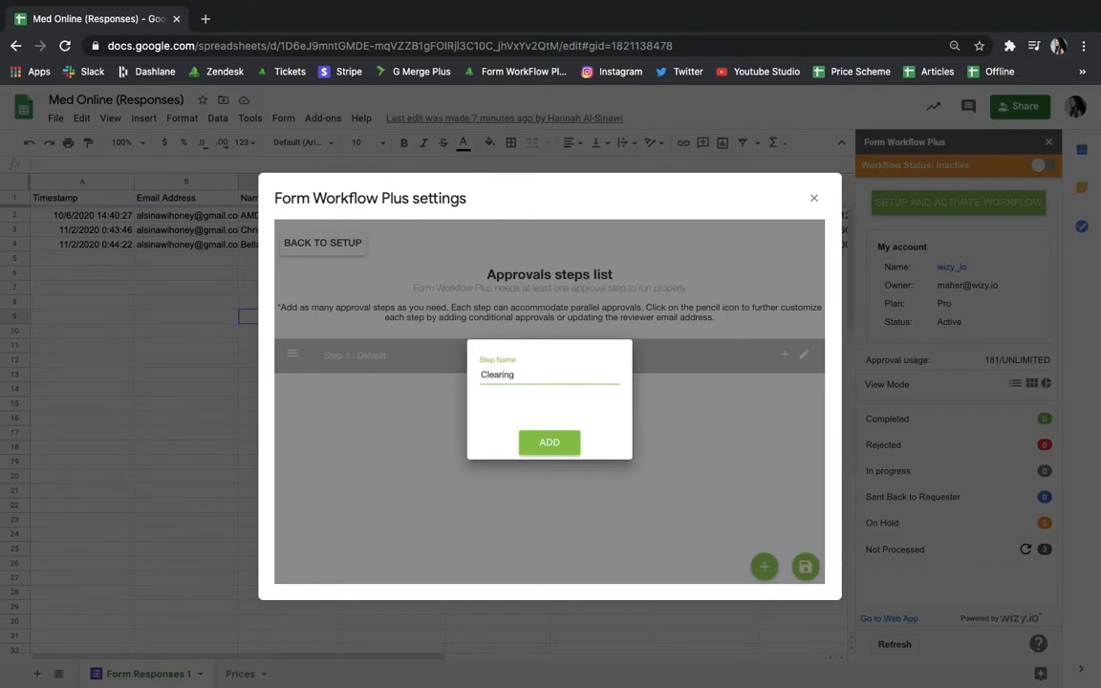
pyautogui.click(549, 443)
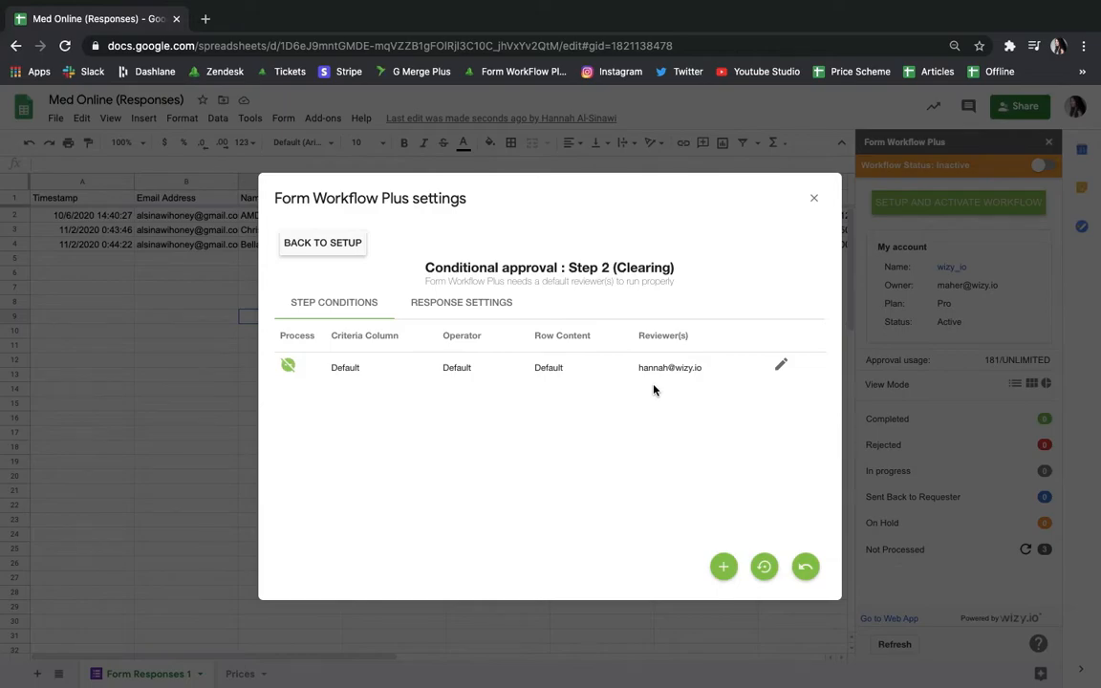
# Return to the approval steps list and add another approval step named Final.
pyautogui.click(804, 574)
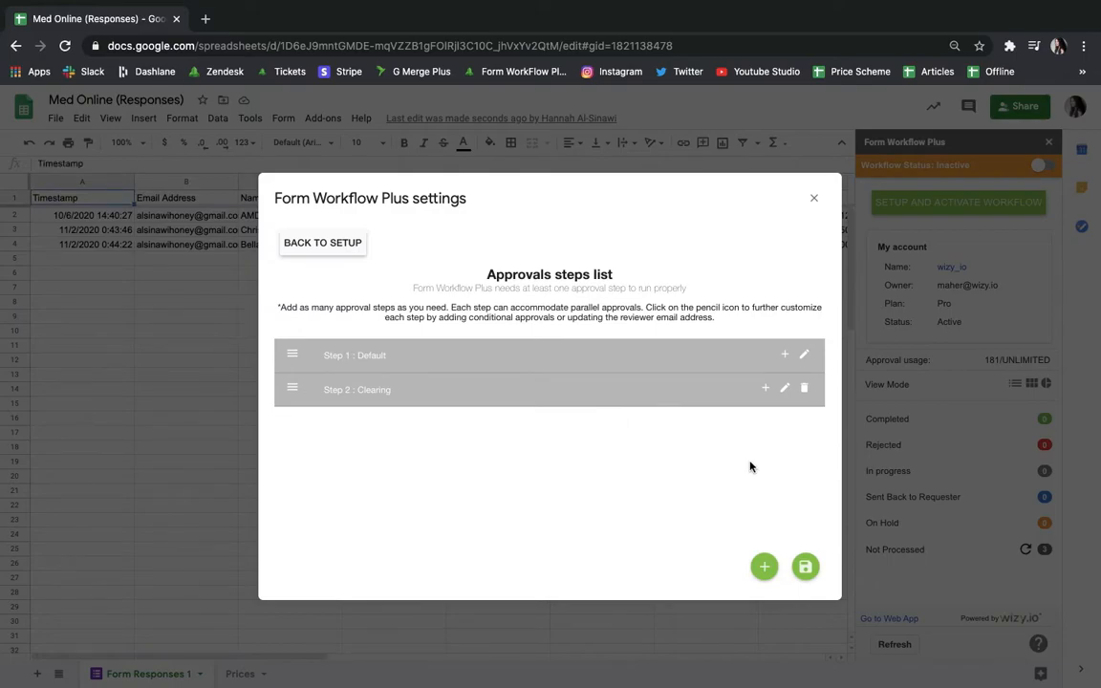
pyautogui.click(763, 568)
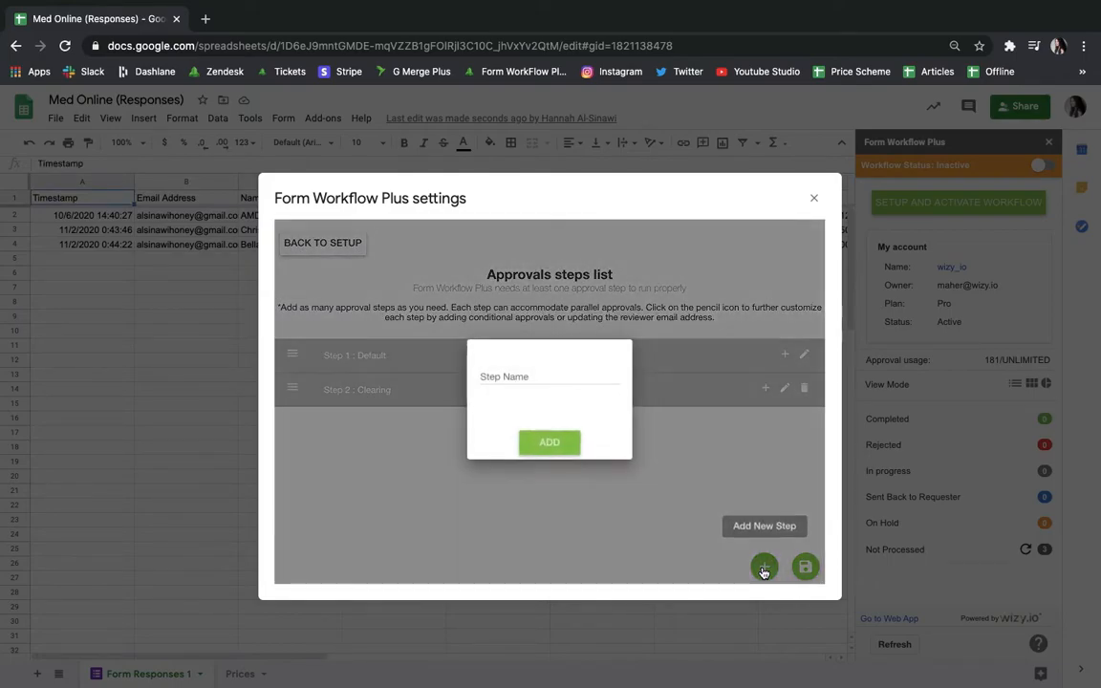
pyautogui.click(530, 376)
pyautogui.write('Final')
pyautogui.click(547, 444)
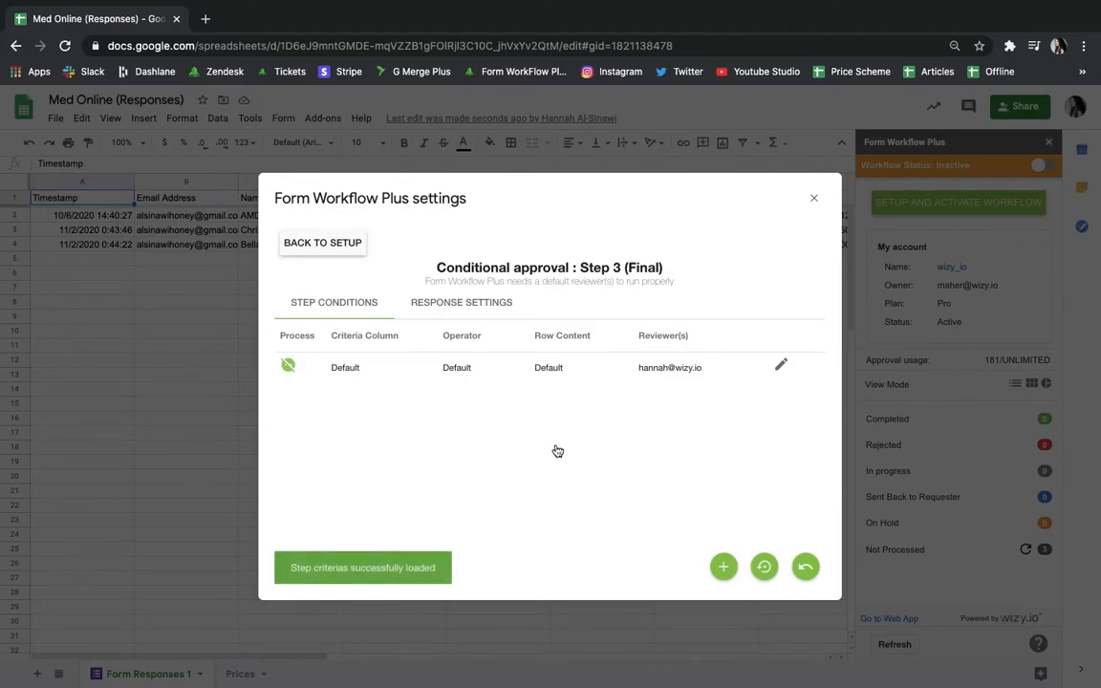
# Replace the Final step's default reviewer with a colleague's e-mail address, save, and return to the step list.
pyautogui.click(781, 366)
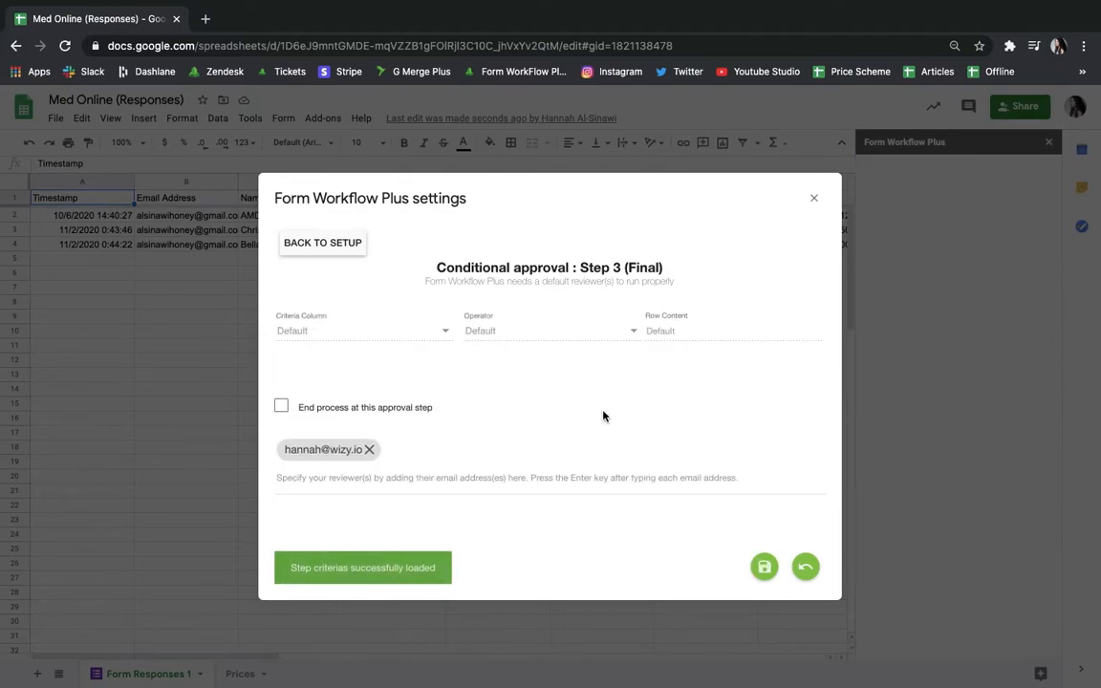
pyautogui.click(366, 454)
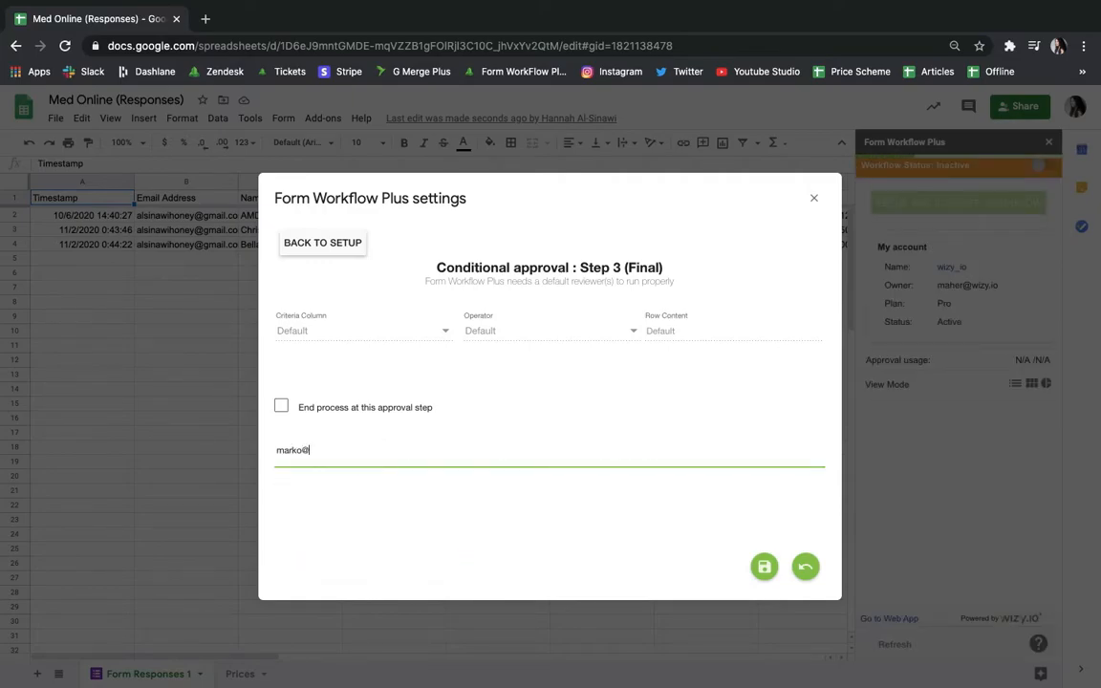
pyautogui.press('Return')
pyautogui.click(766, 568)
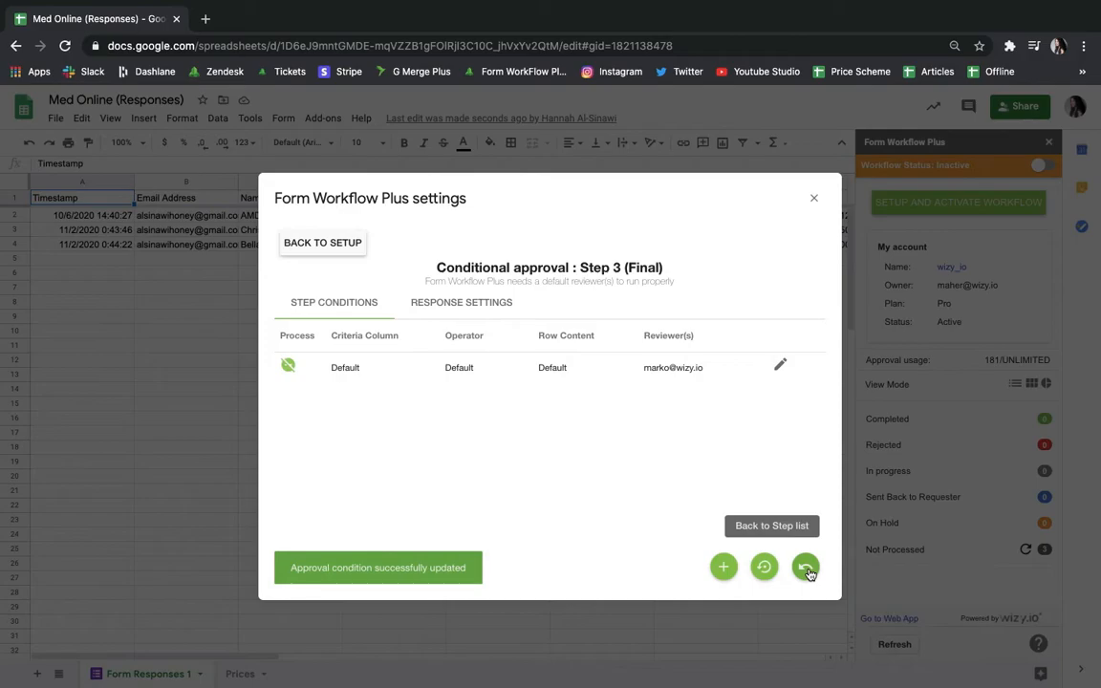
pyautogui.click(806, 569)
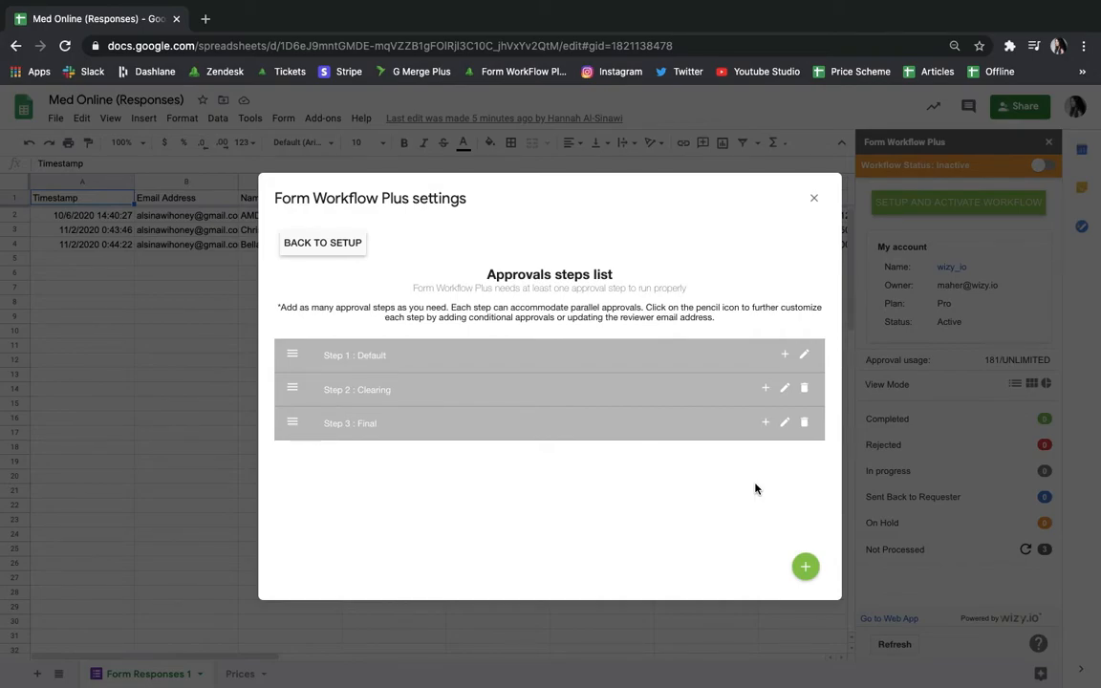
# Add a parallel step named Finance under Step 1 and return to the step list.
pyautogui.click(787, 357)
pyautogui.click(574, 378)
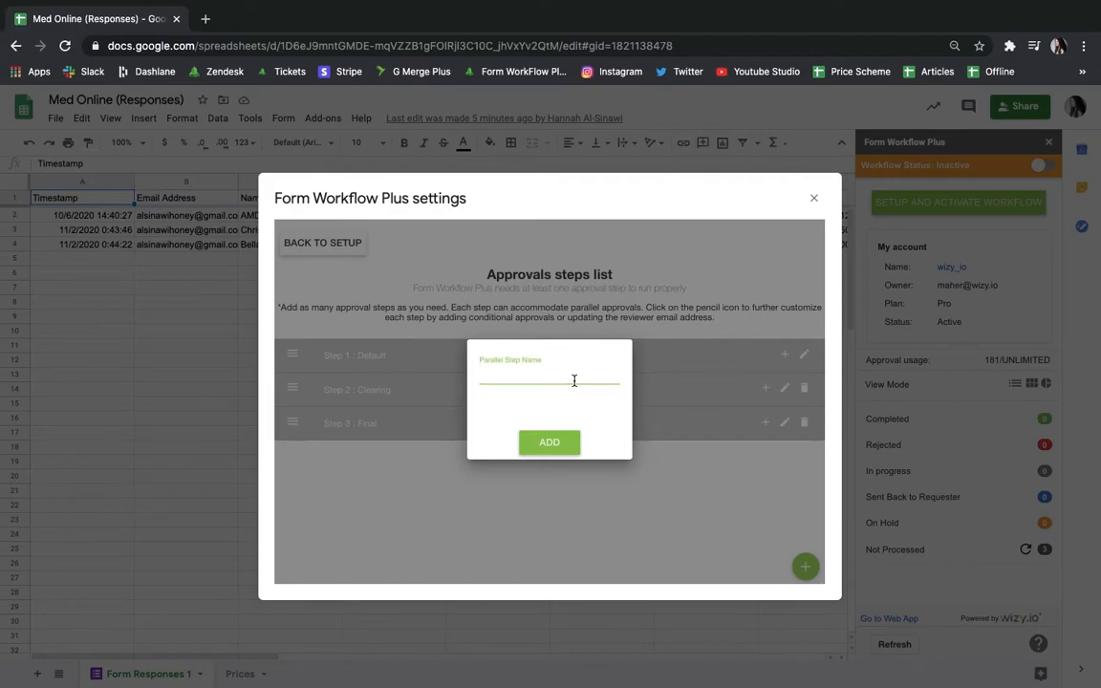
pyautogui.write('Finance')
pyautogui.click(559, 441)
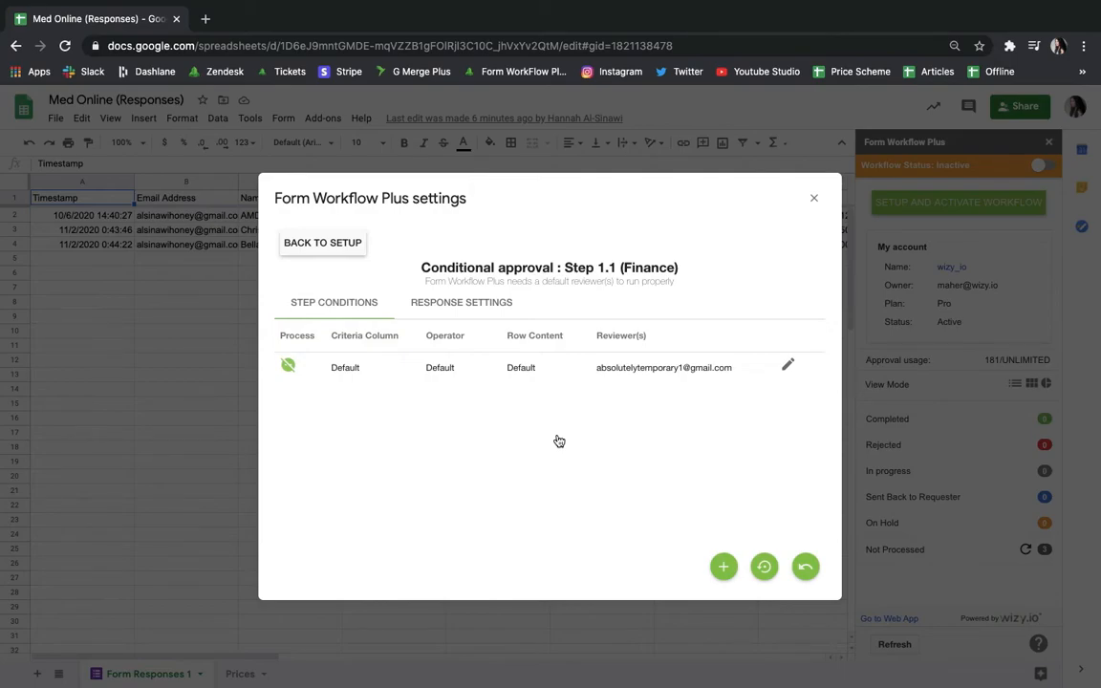
pyautogui.click(806, 567)
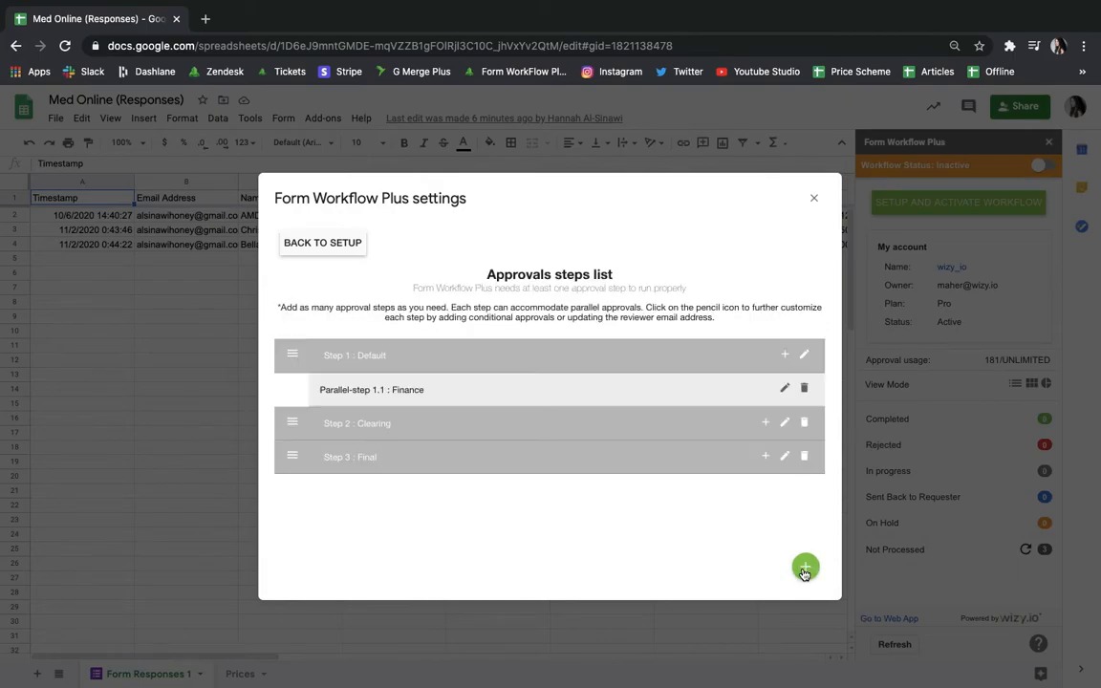
# Add a second parallel step named Audit under Step 1.
pyautogui.click(785, 356)
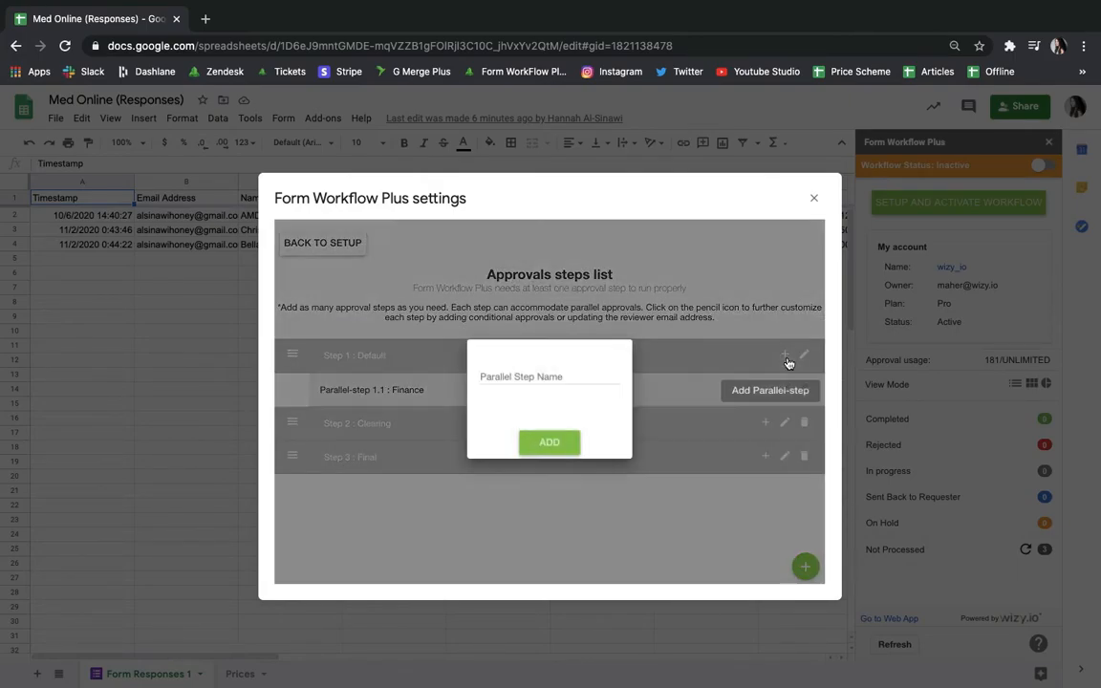
pyautogui.click(557, 377)
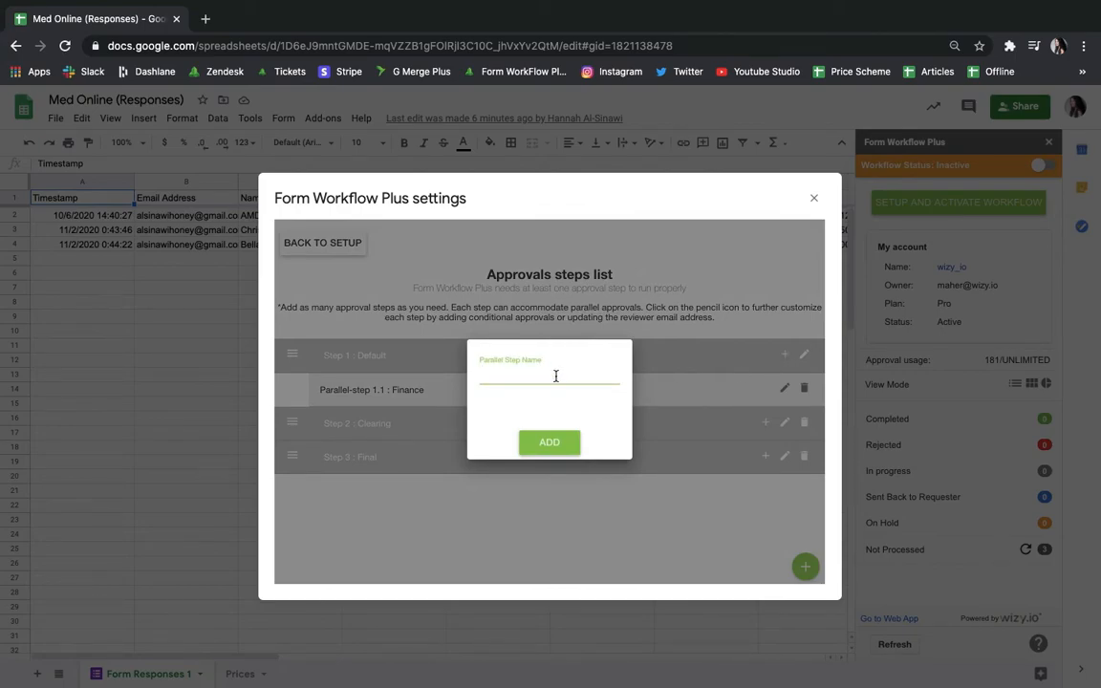
pyautogui.write('Audit')
pyautogui.click(540, 444)
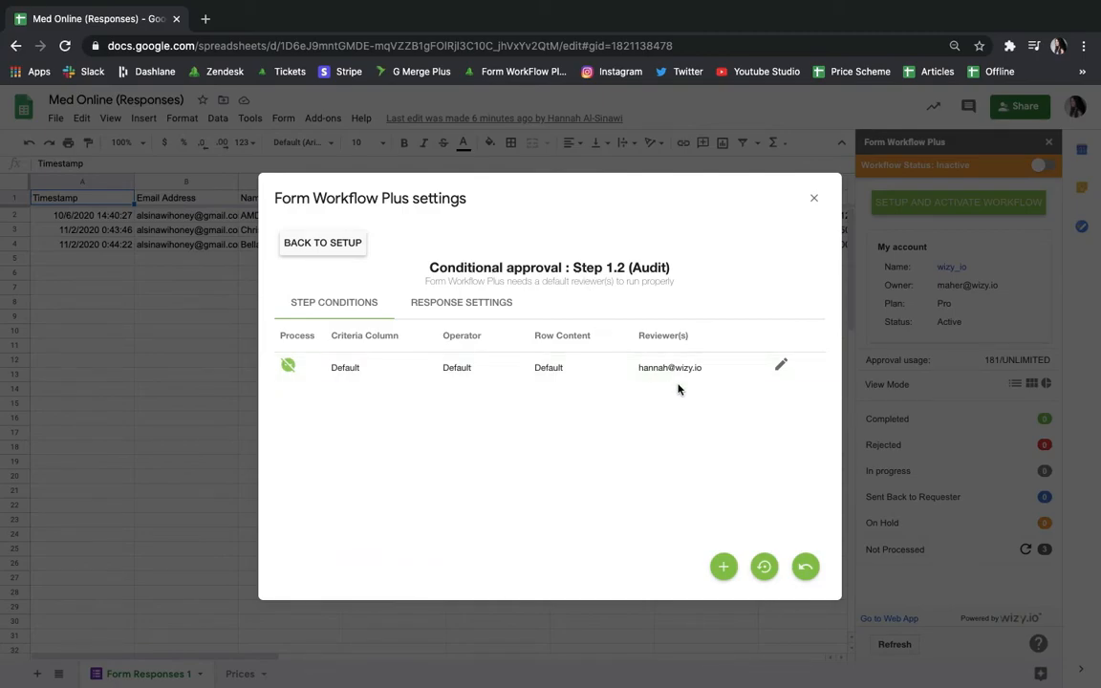
# Replace the Audit step's default reviewer with another reviewer's e-mail address, save, and return to the step list.
pyautogui.click(780, 367)
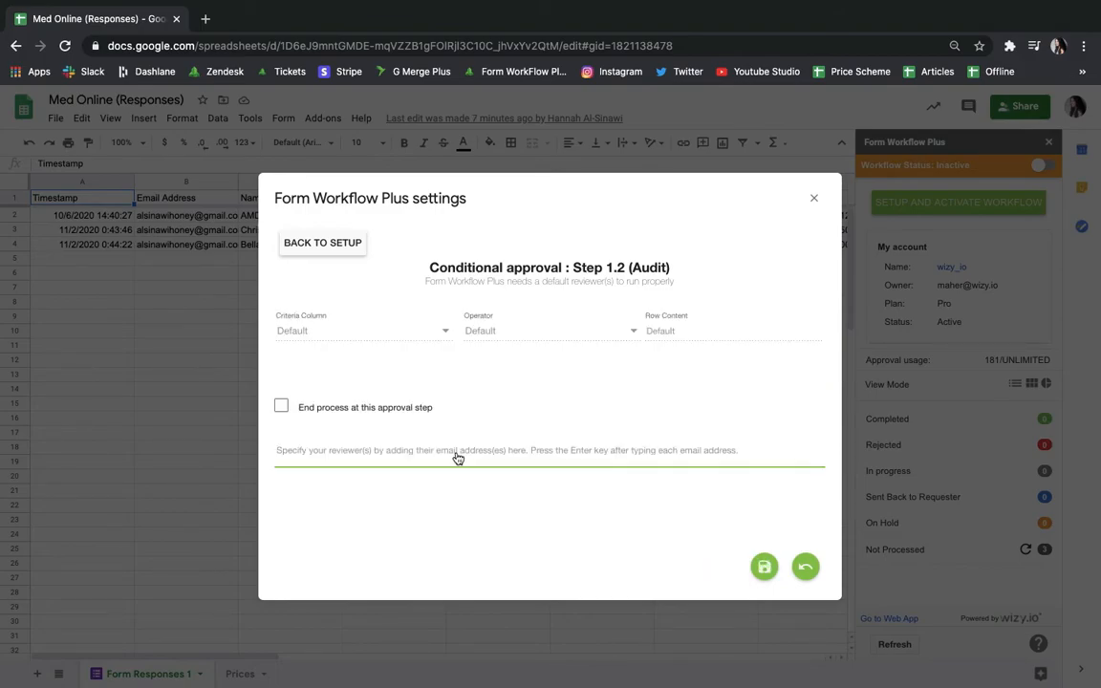
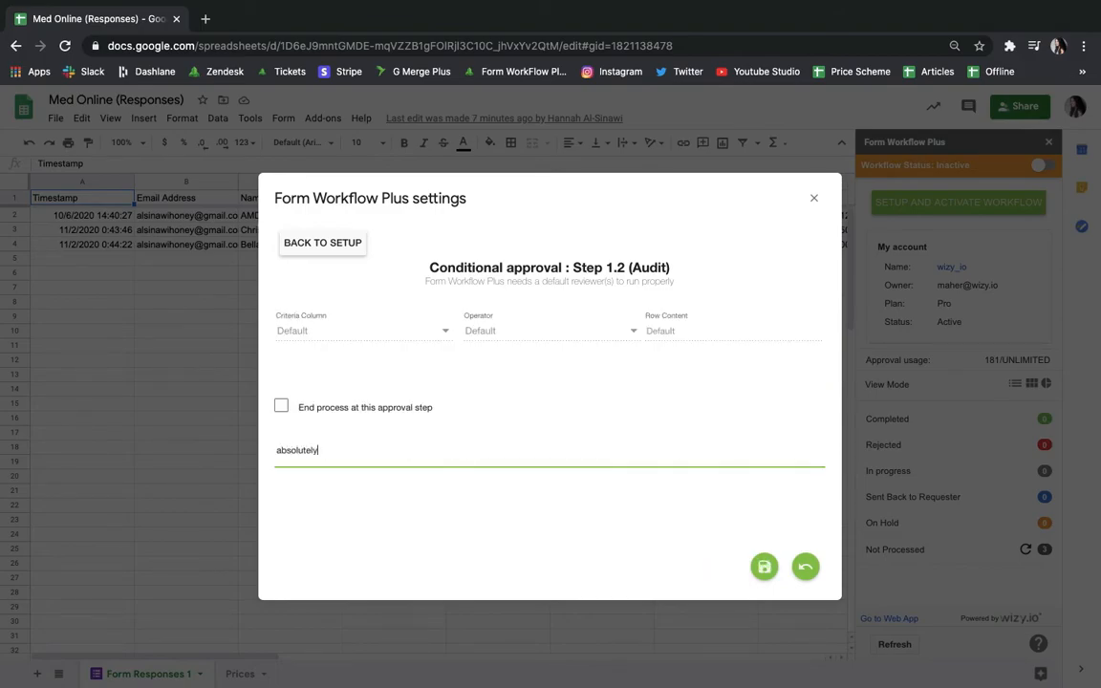
pyautogui.press('Return')
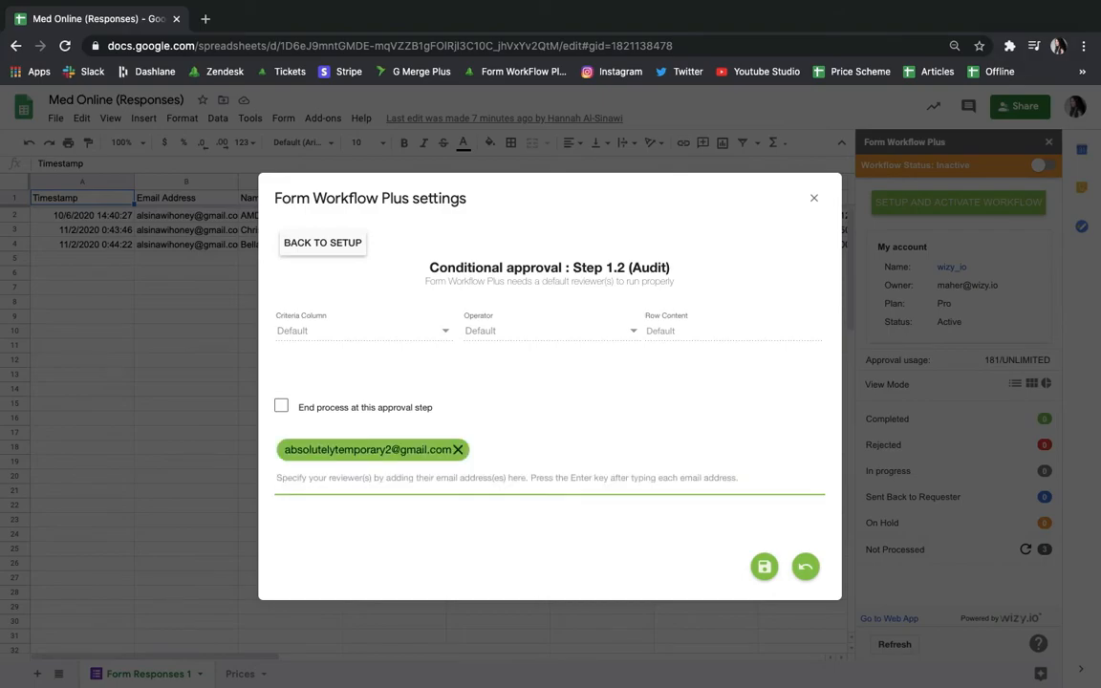
pyautogui.click(760, 566)
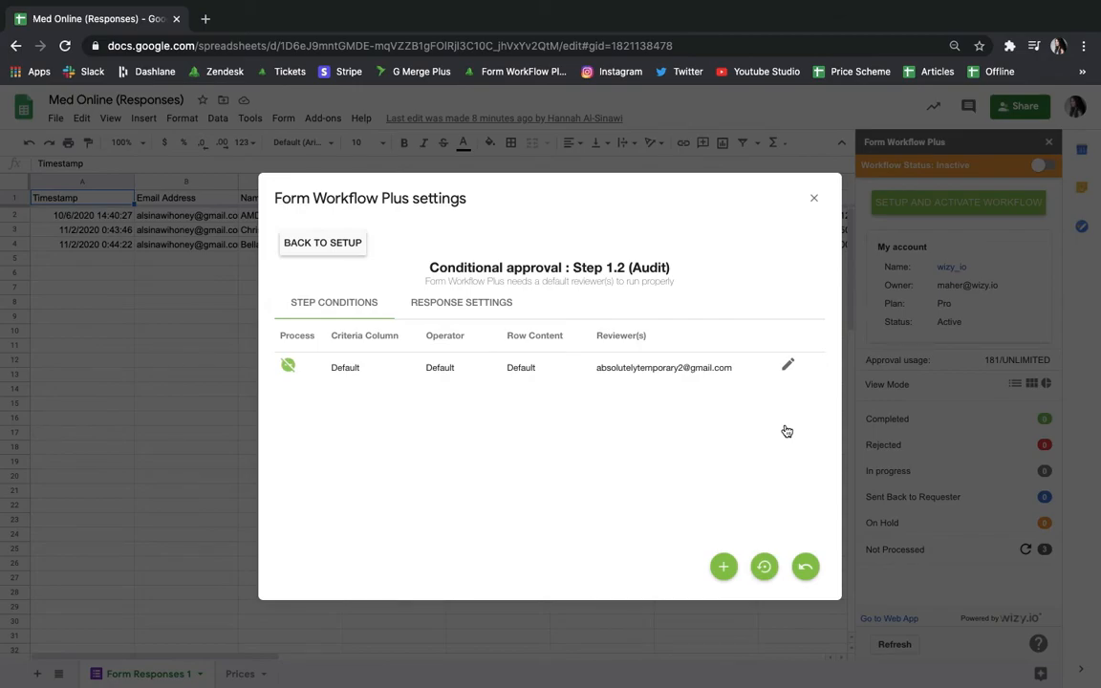
pyautogui.click(804, 567)
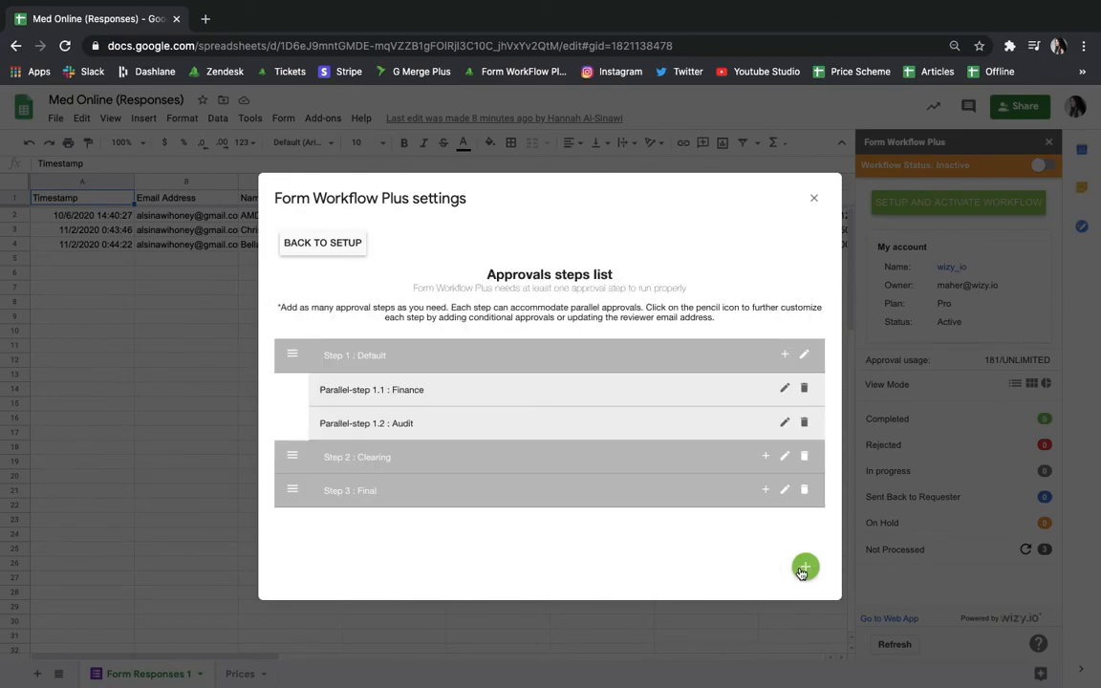